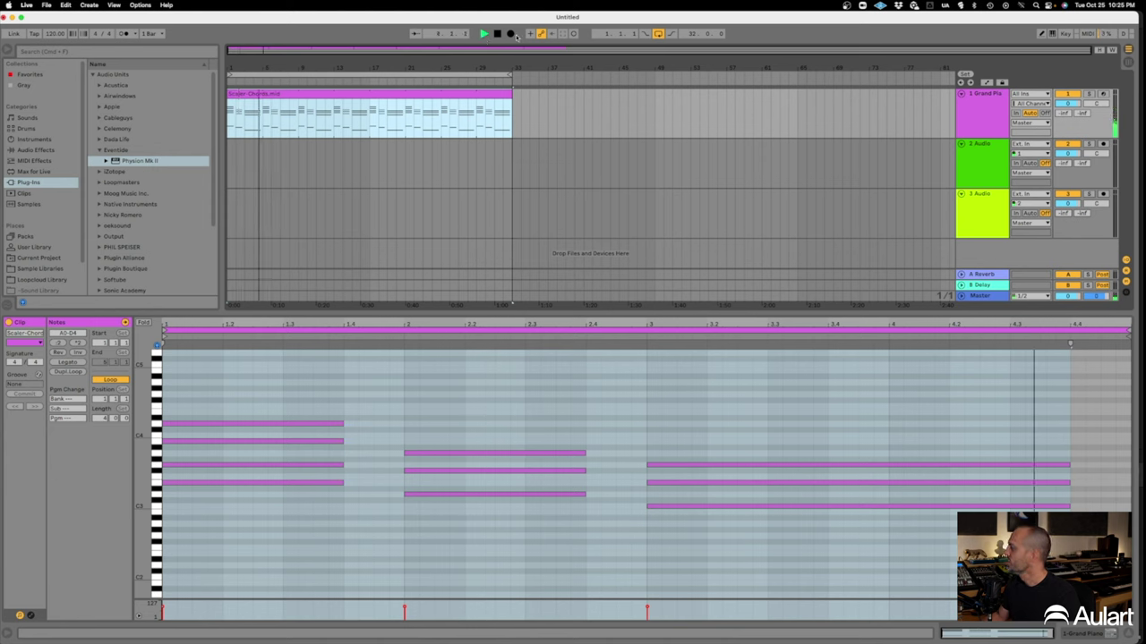
# Stop playback and show the Grand Piano track's device chain instead of the clip editor.
pyautogui.press('space')
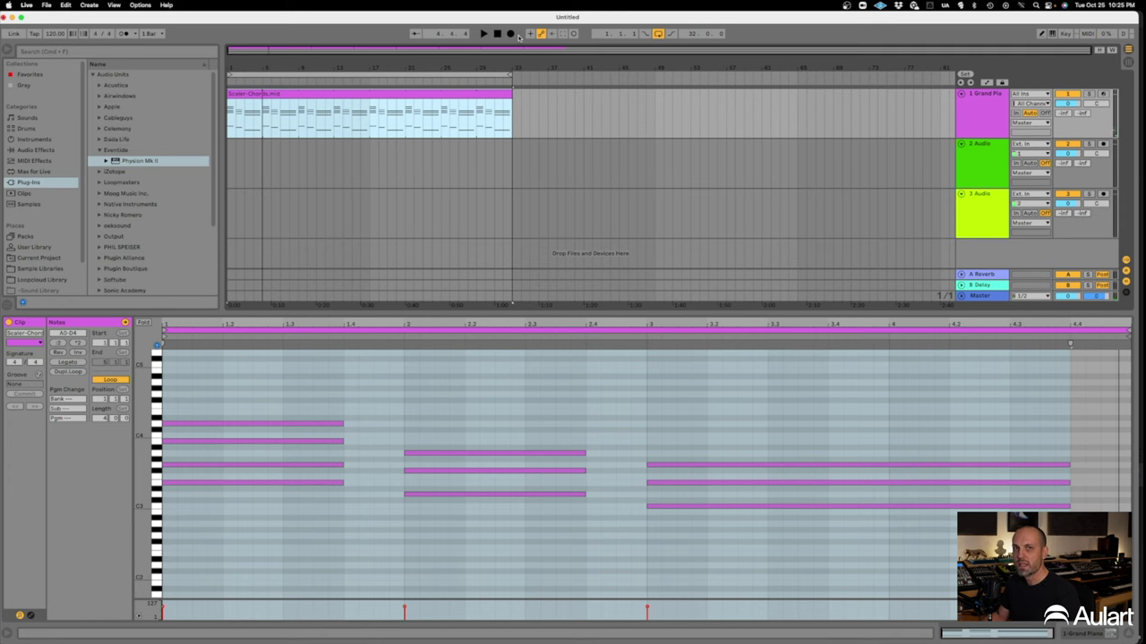
pyautogui.click(770, 109)
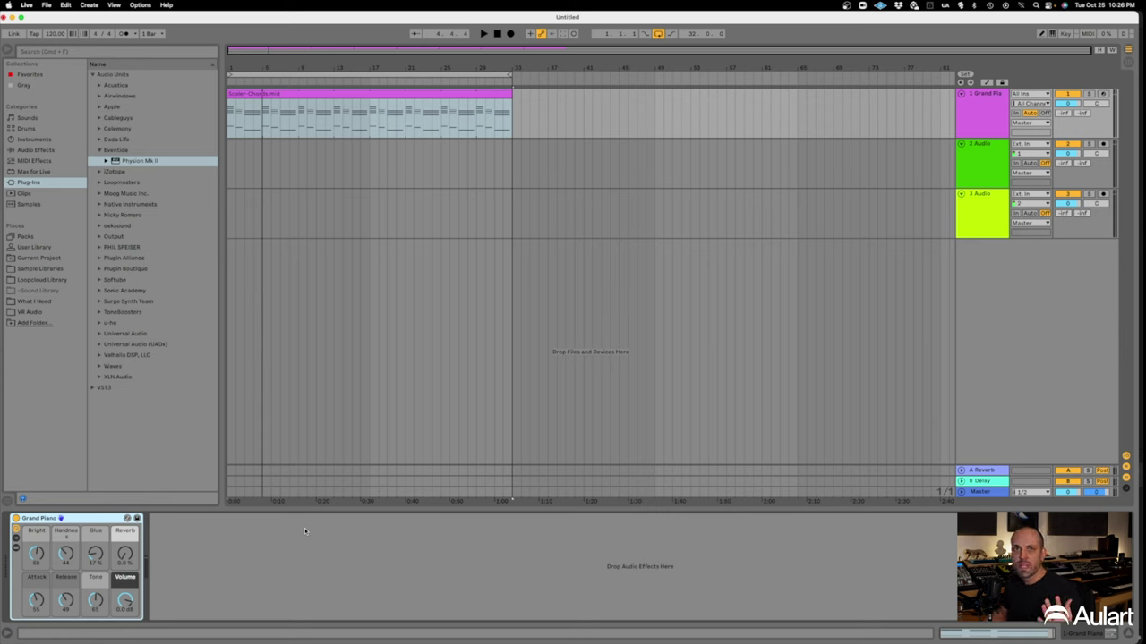
# Load Eventide Physion Mk II onto the Grand Piano track and move its window left.
pyautogui.click(139, 161)
pyautogui.doubleClick(138, 161)
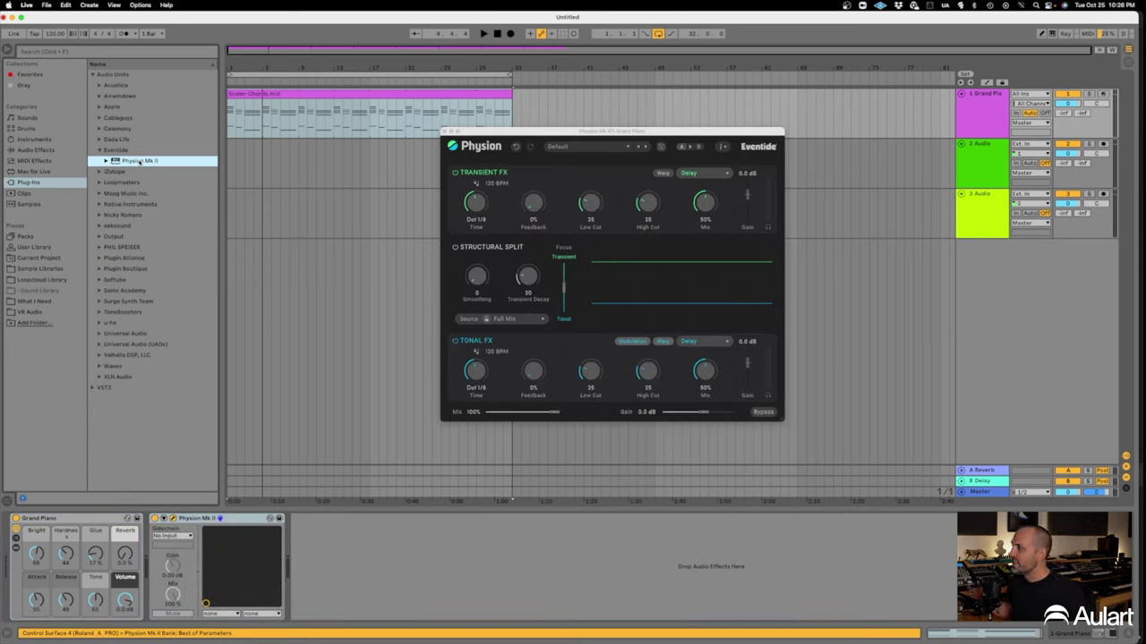
pyautogui.moveTo(500, 133); pyautogui.dragTo(286, 146)
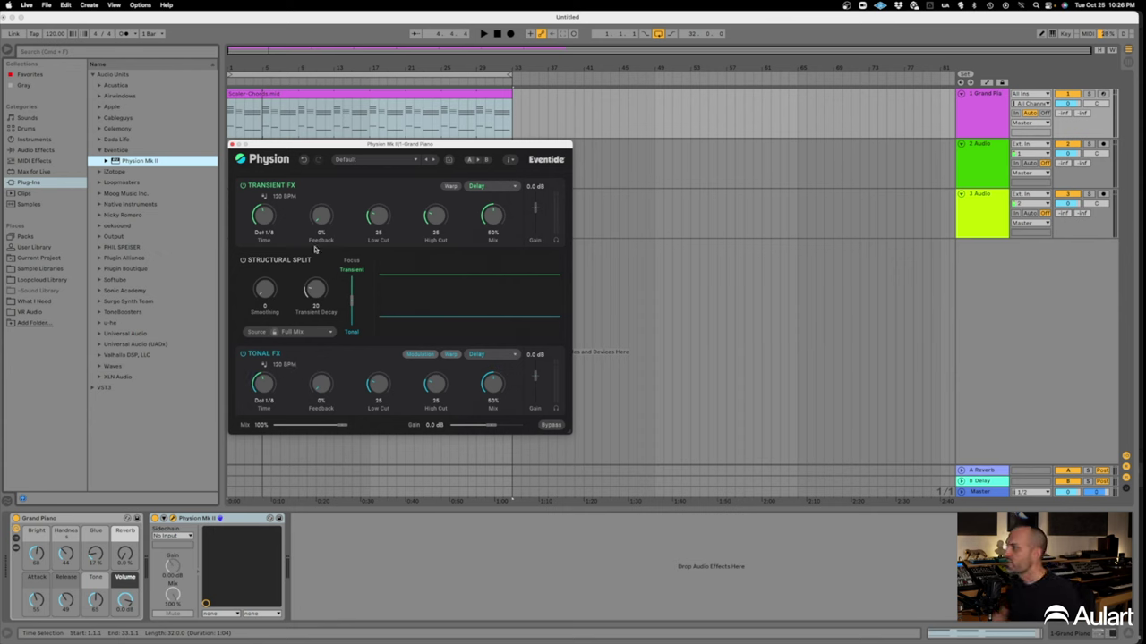
# Bypass Physion's Transient FX and Tonal FX sections and play the chords to audition the dry split.
pyautogui.click(242, 185)
pyautogui.click(243, 354)
pyautogui.press('space')
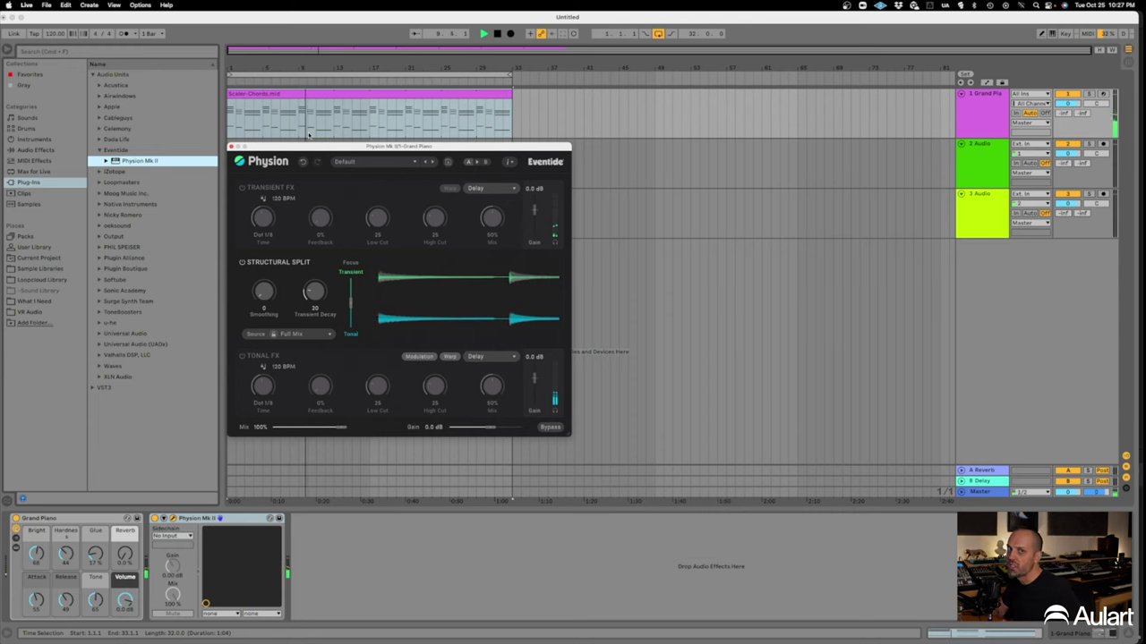
pyautogui.press('space')
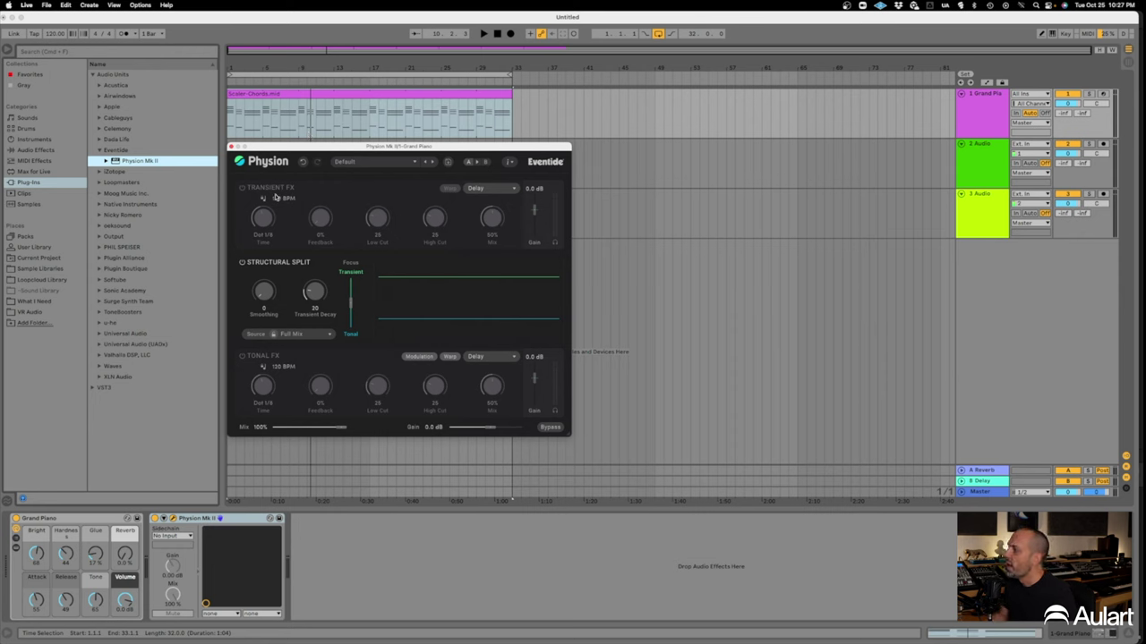
# Re-enable Transient FX as a dotted 1/4 delay with 20% feedback and 26% mix.
pyautogui.click(243, 189)
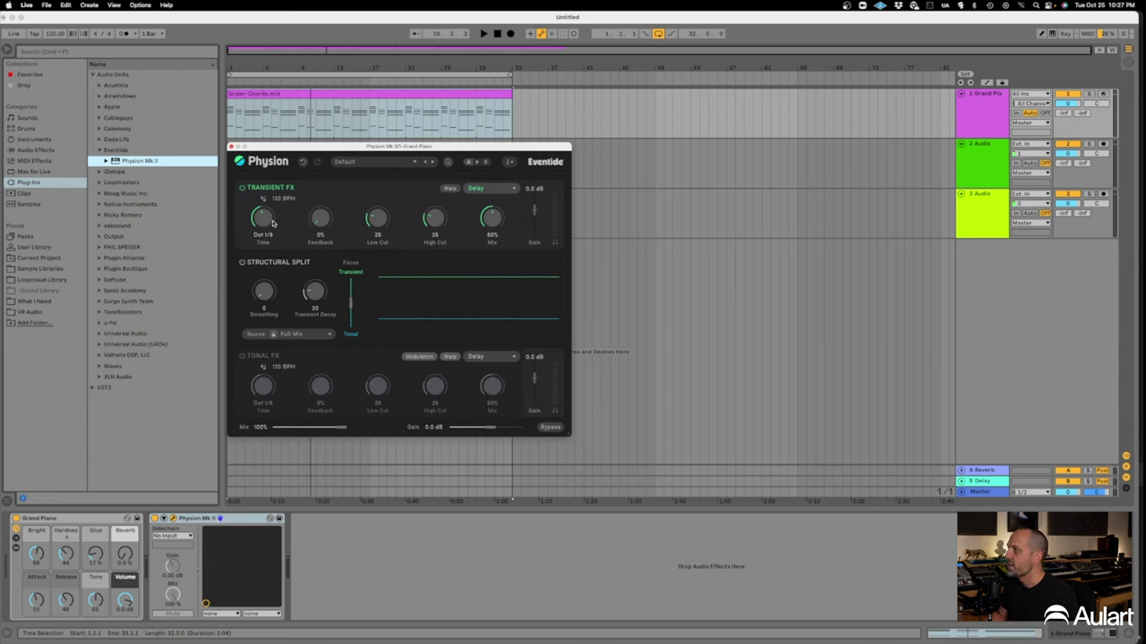
pyautogui.scroll(1, 266, 224)
pyautogui.moveTo(267, 216); pyautogui.dragTo(269, 208)
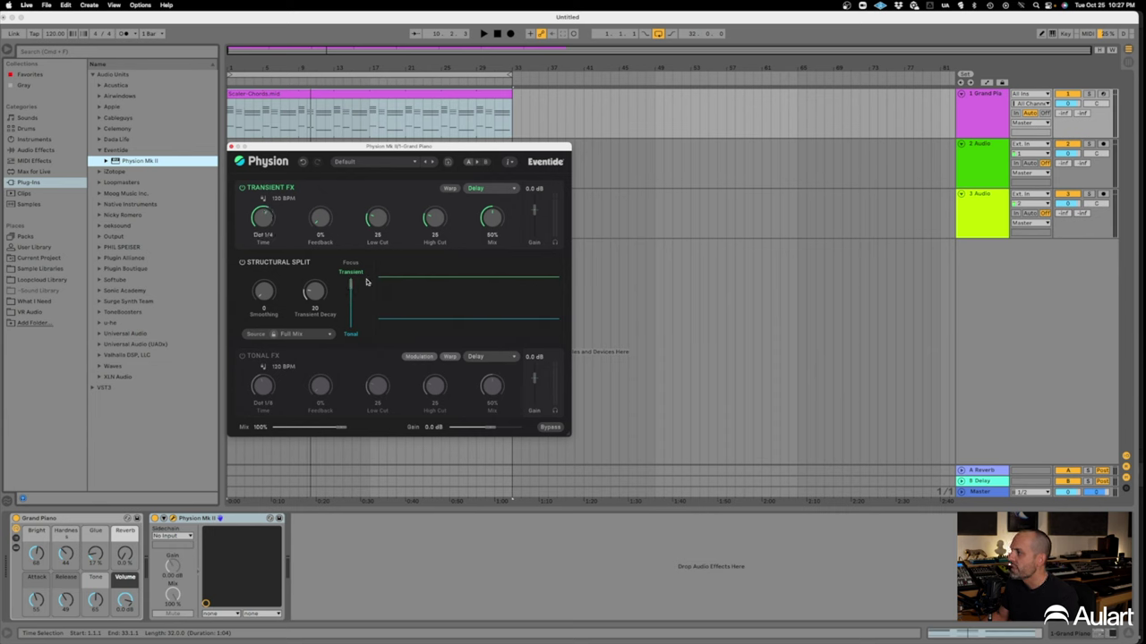
pyautogui.press('space')
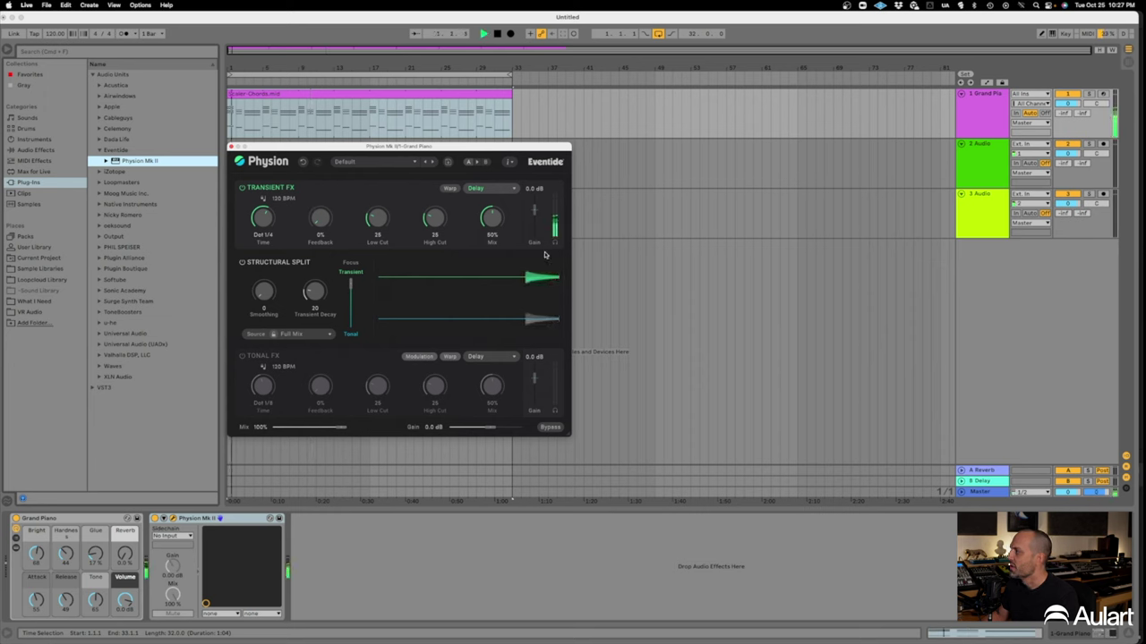
pyautogui.moveTo(324, 218); pyautogui.dragTo(324, 198)
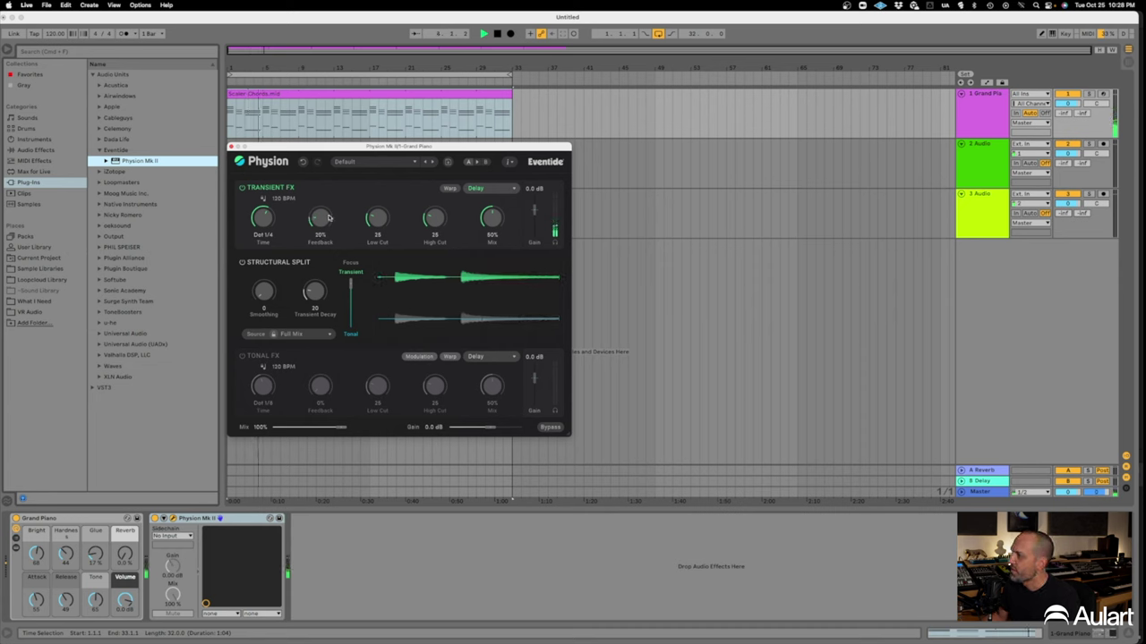
pyautogui.moveTo(491, 221)
pyautogui.mouseDown()
pyautogui.moveTo(494, 247)
pyautogui.moveTo(490, 229)
pyautogui.mouseUp()
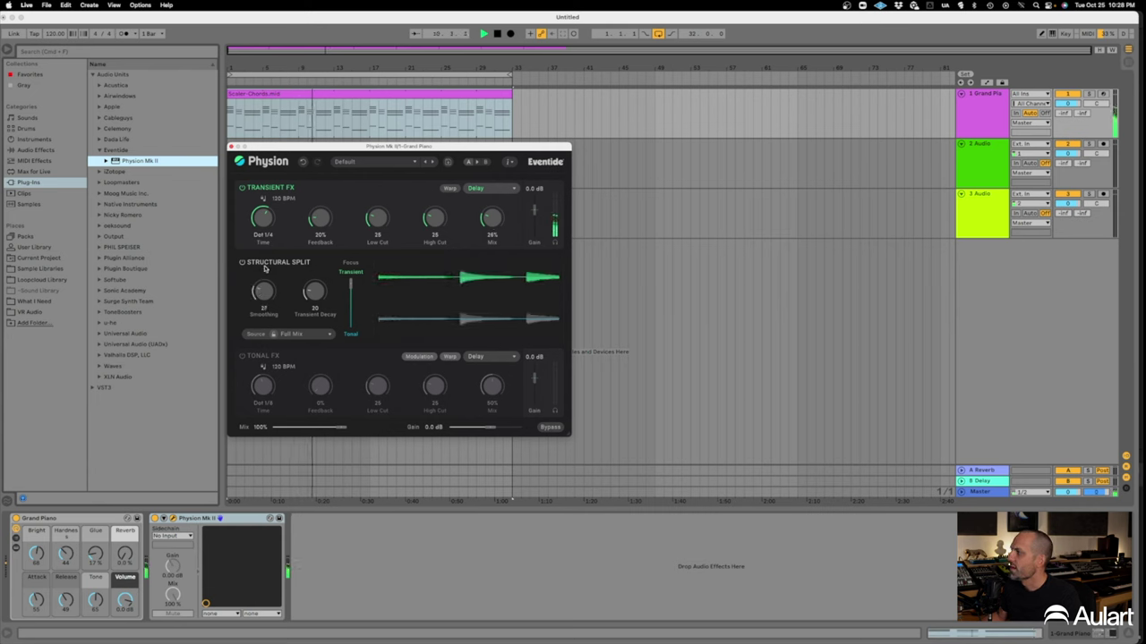
# Set split Smoothing to 39 and Transient Decay to 29, and move Focus down toward Tonal.
pyautogui.moveTo(263, 290); pyautogui.dragTo(263, 279)
pyautogui.moveTo(327, 297); pyautogui.dragTo(321, 288)
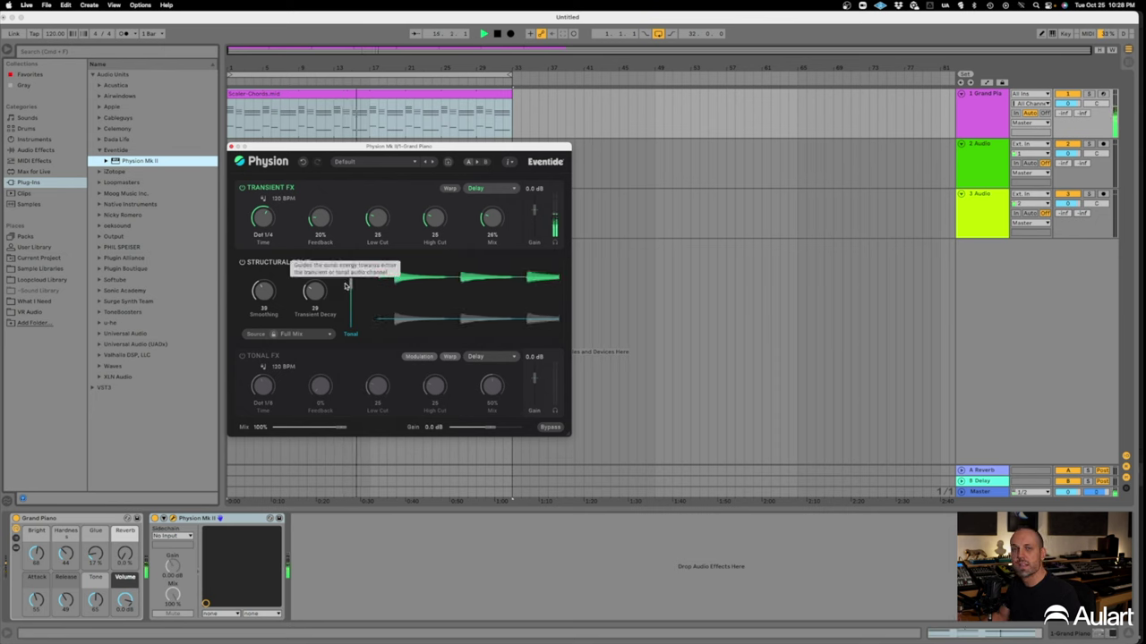
pyautogui.moveTo(351, 285)
pyautogui.moveTo(351, 286); pyautogui.dragTo(350, 351)
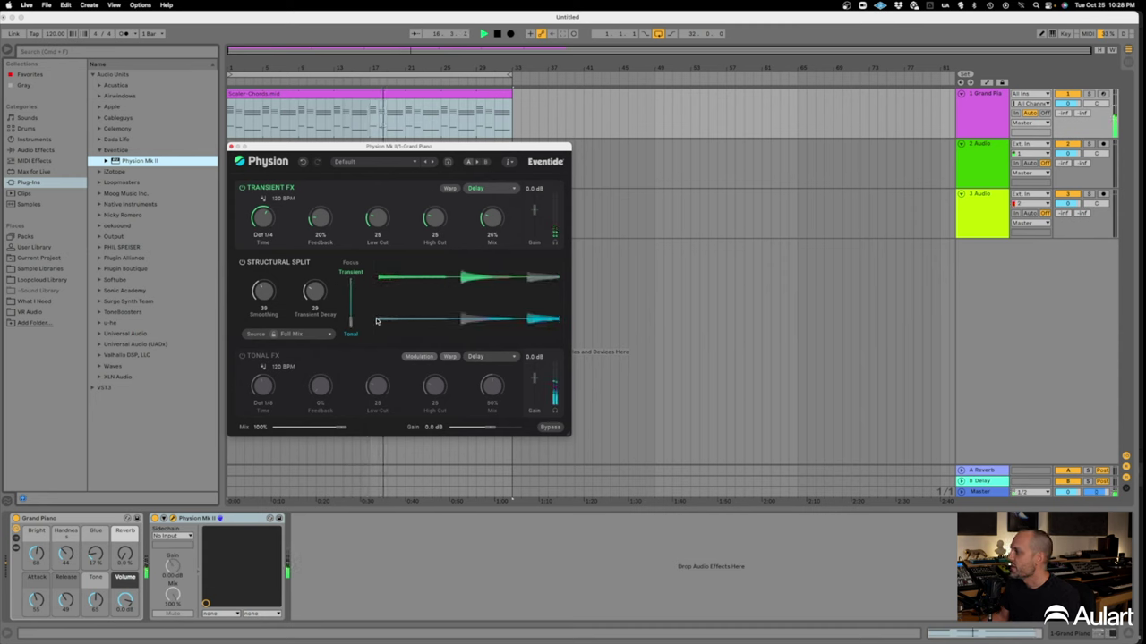
# Enable Tonal FX as a Reverb with Size 60, 14.3 s decay, Damping 62 and 68% mix.
pyautogui.click(243, 356)
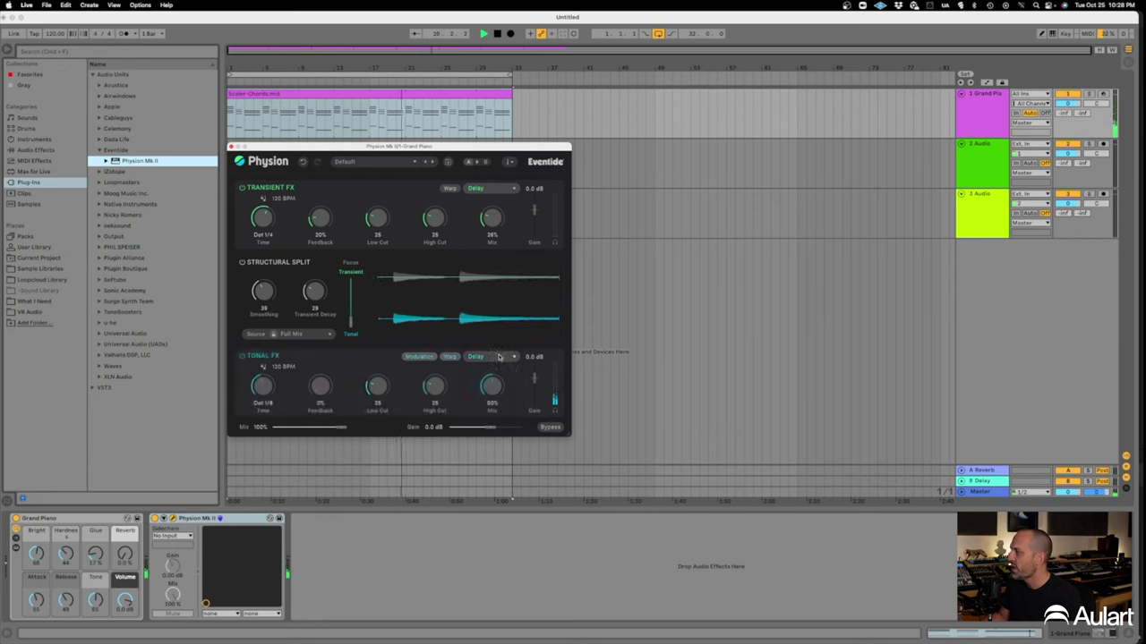
pyautogui.click(501, 359)
pyautogui.click(493, 319)
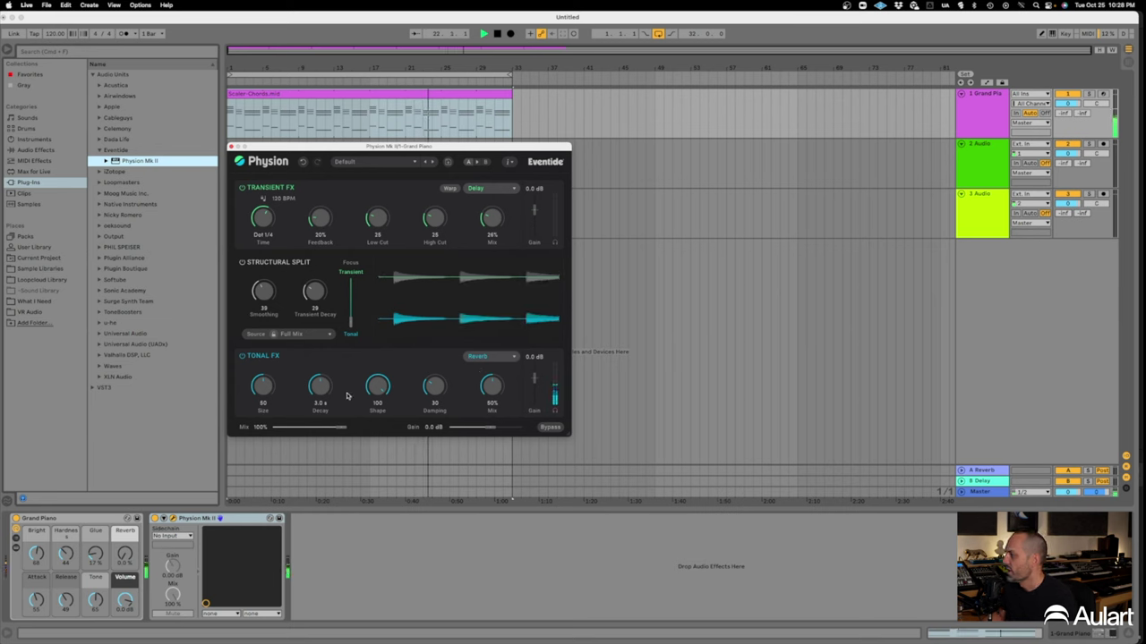
pyautogui.moveTo(328, 392); pyautogui.dragTo(392, 355)
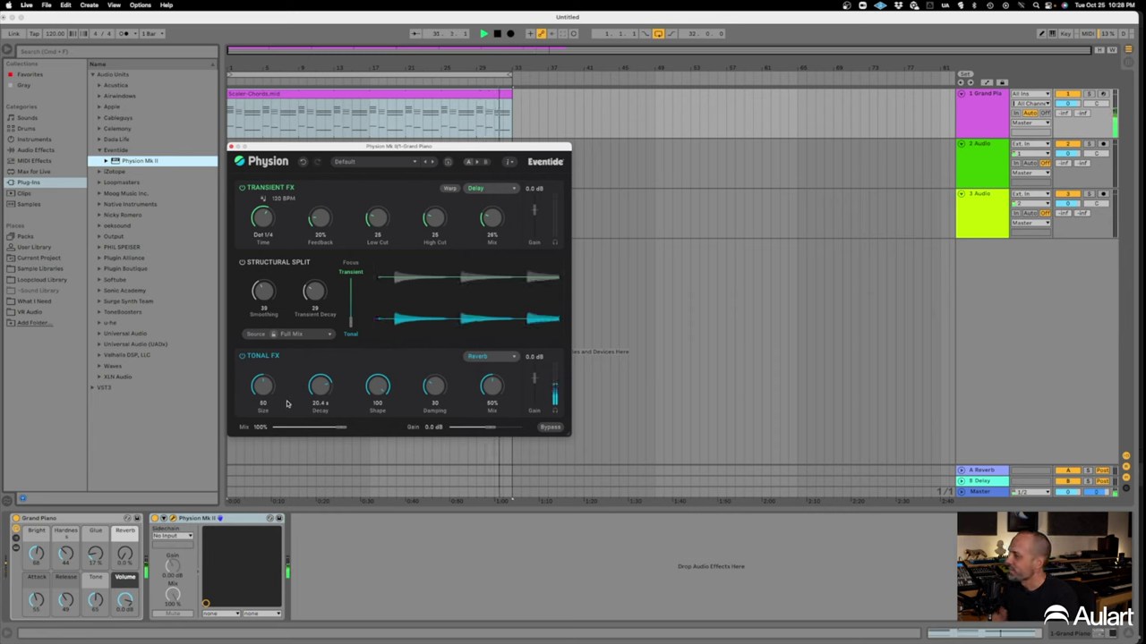
pyautogui.moveTo(269, 383); pyautogui.dragTo(271, 378)
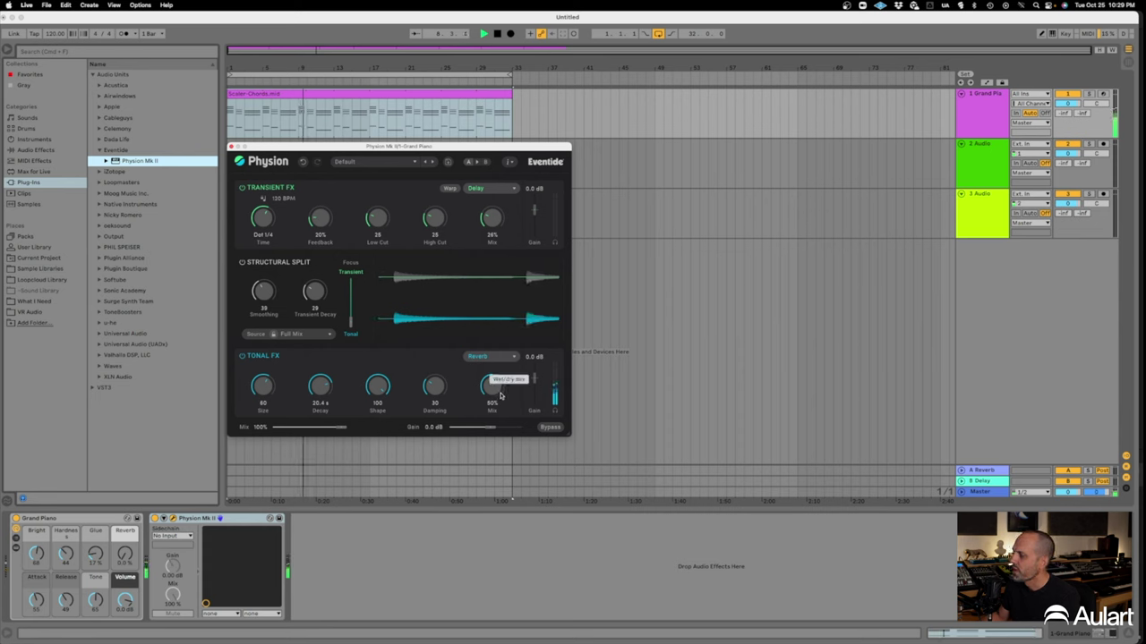
pyautogui.moveTo(497, 382); pyautogui.dragTo(484, 405)
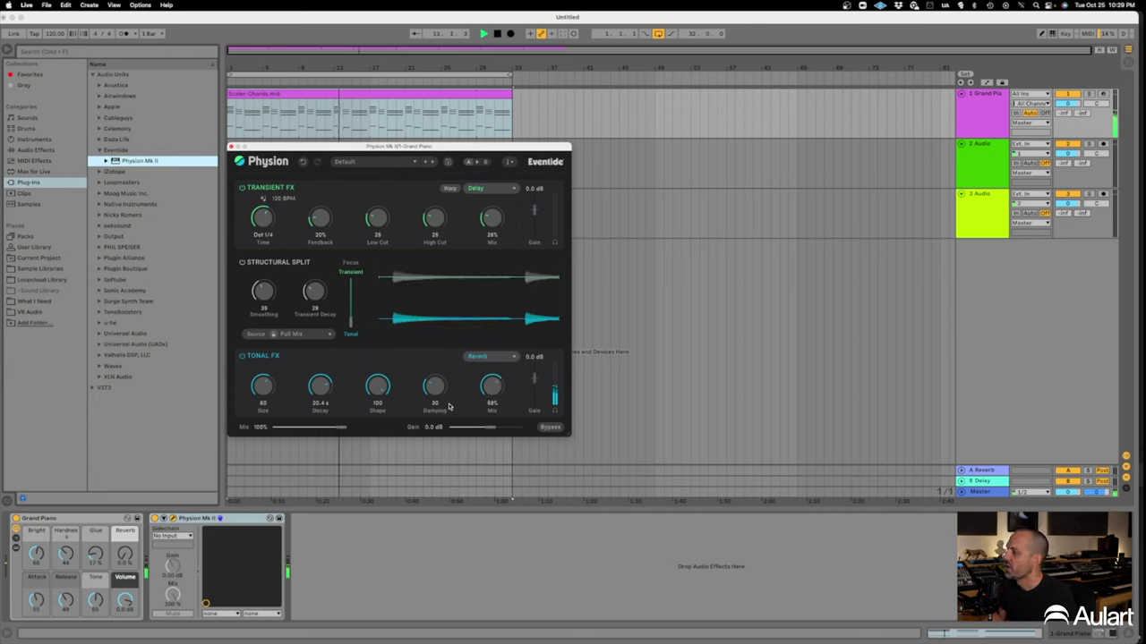
pyautogui.moveTo(435, 384); pyautogui.dragTo(436, 362)
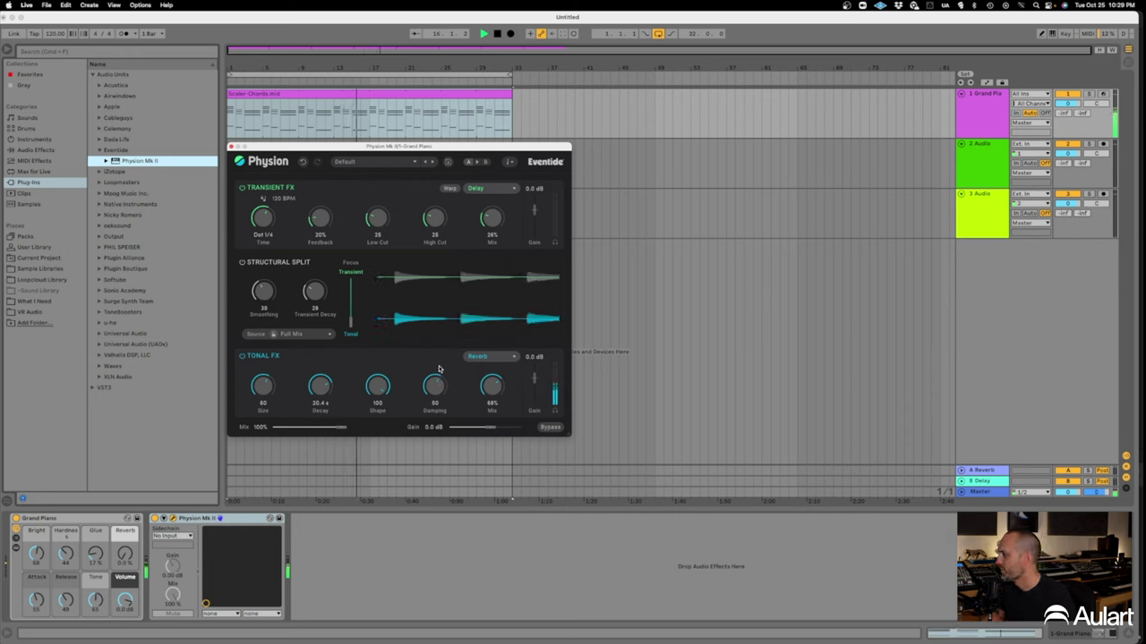
pyautogui.moveTo(435, 382); pyautogui.dragTo(421, 387)
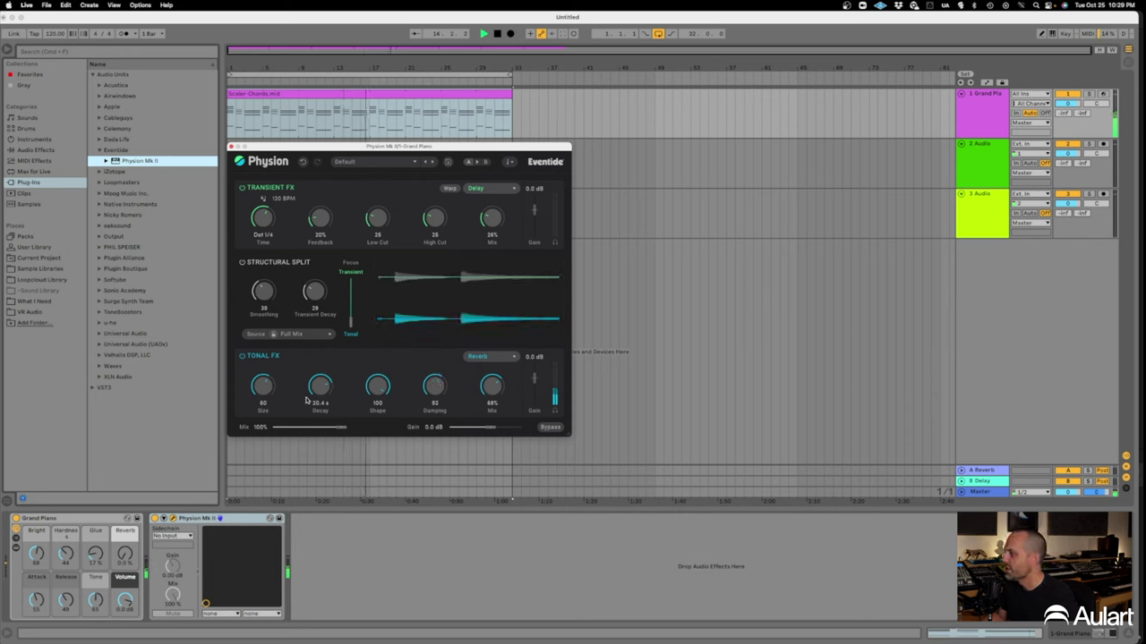
pyautogui.moveTo(323, 392); pyautogui.dragTo(333, 398)
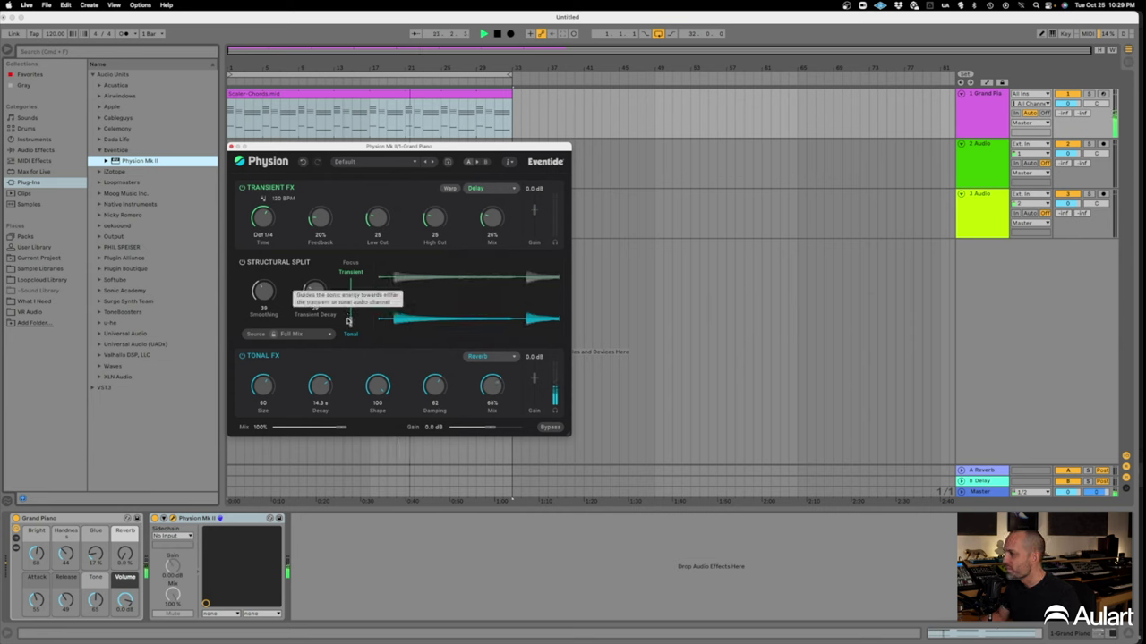
# Nudge the Structural Split Focus slider slightly up toward Transient.
pyautogui.moveTo(351, 327); pyautogui.dragTo(351, 322)
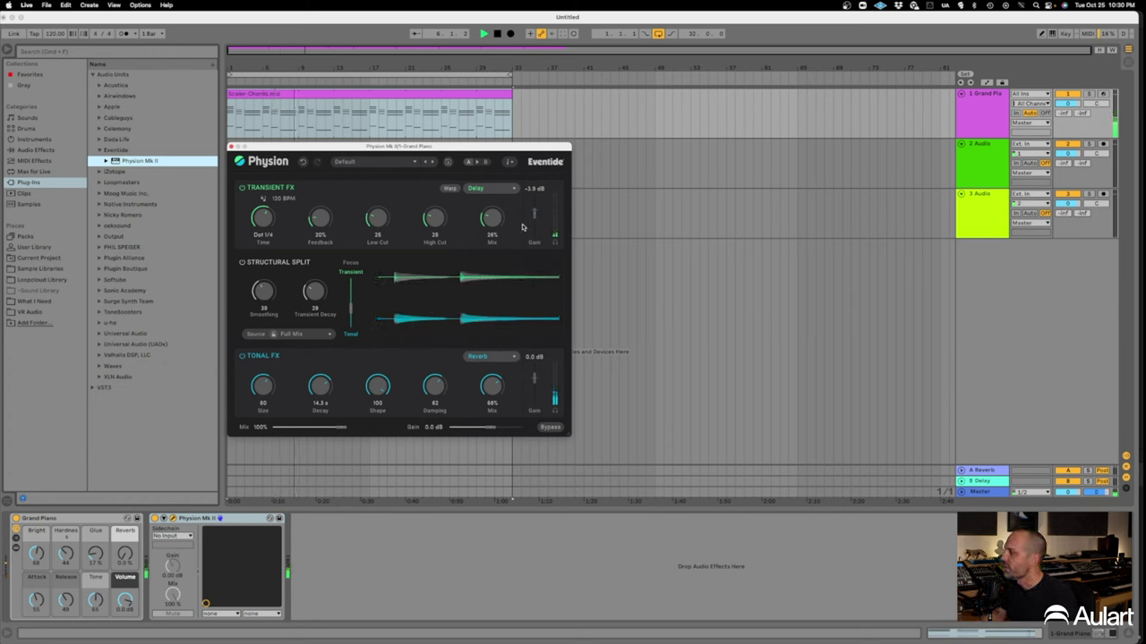
# Set the transient delay to 23% feedback, 45 high cut and 17% mix, with Transient Decay 55.
pyautogui.moveTo(489, 221); pyautogui.dragTo(492, 215)
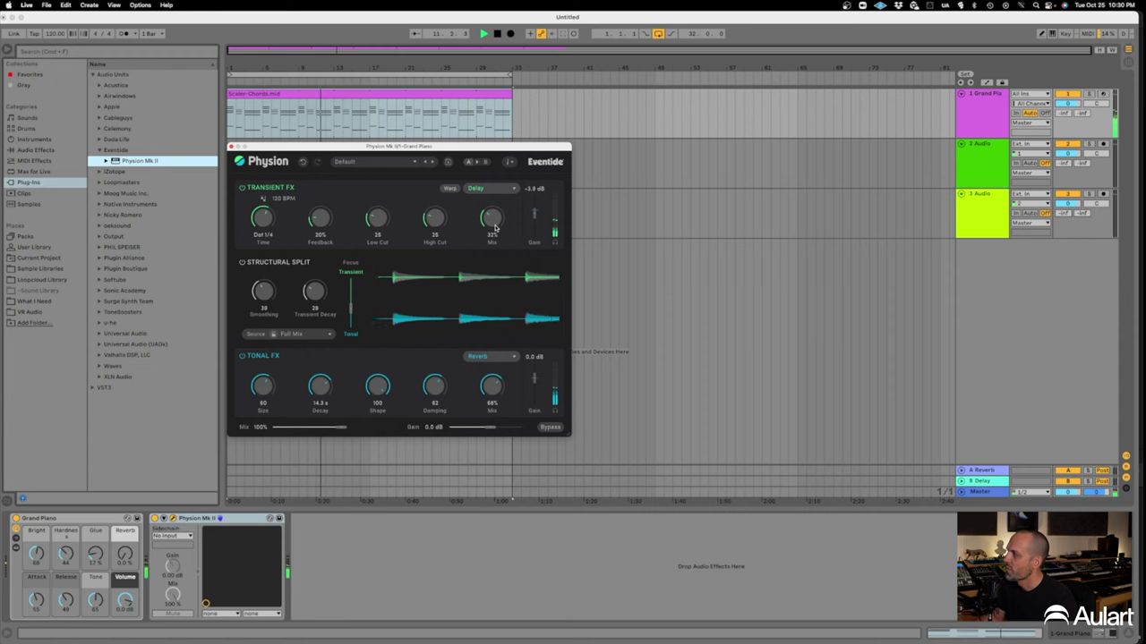
pyautogui.moveTo(321, 225); pyautogui.dragTo(324, 221)
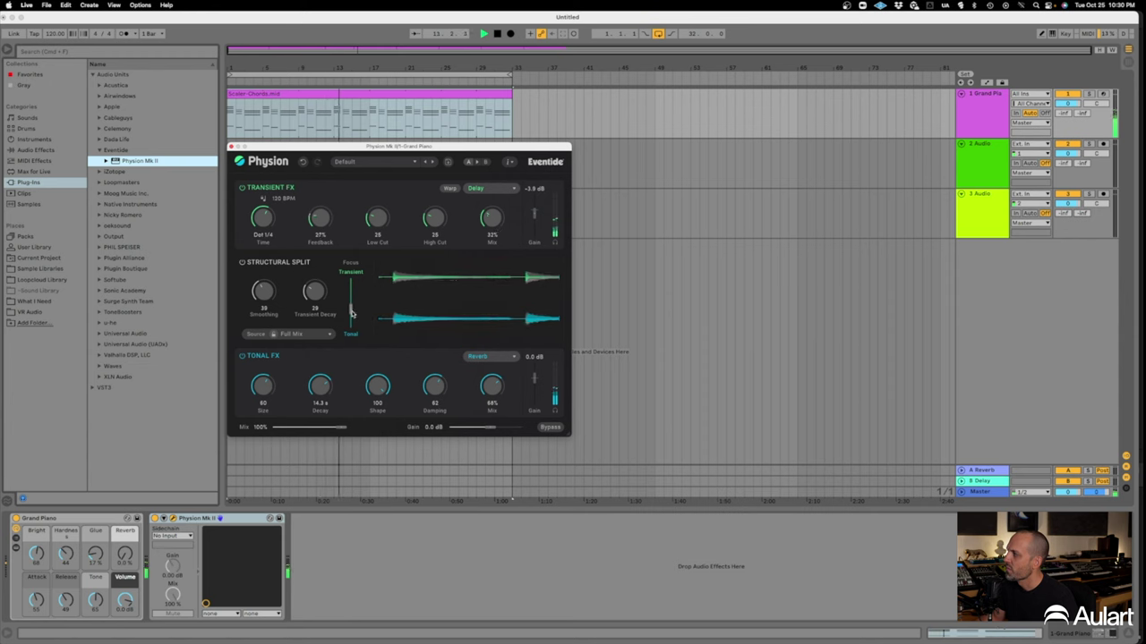
pyautogui.moveTo(313, 301); pyautogui.dragTo(317, 279)
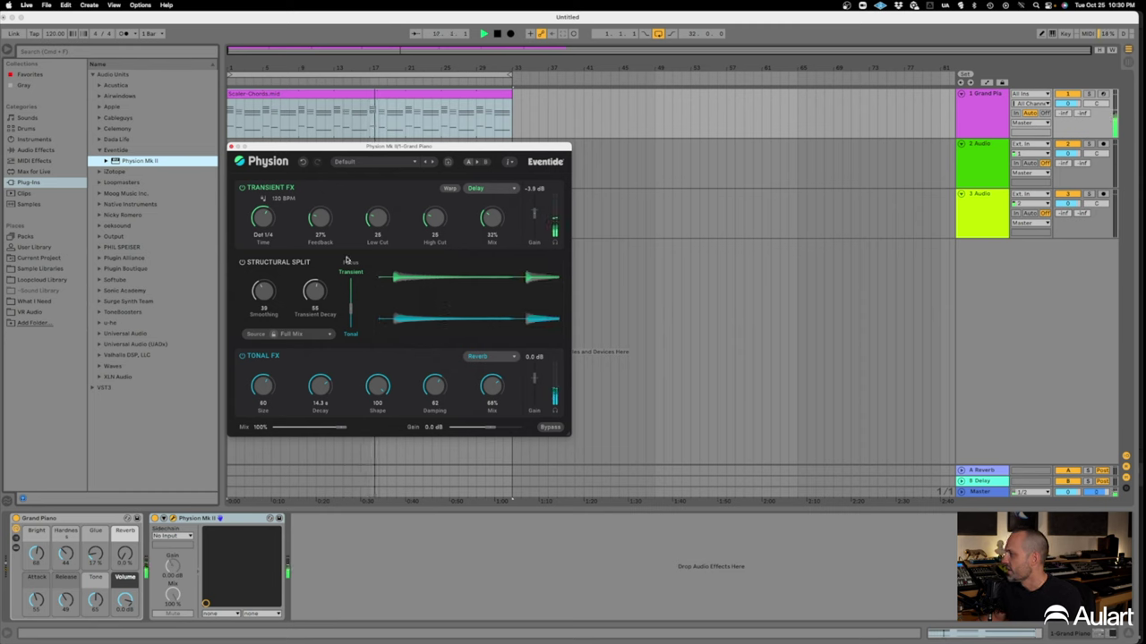
pyautogui.moveTo(492, 221); pyautogui.dragTo(510, 224)
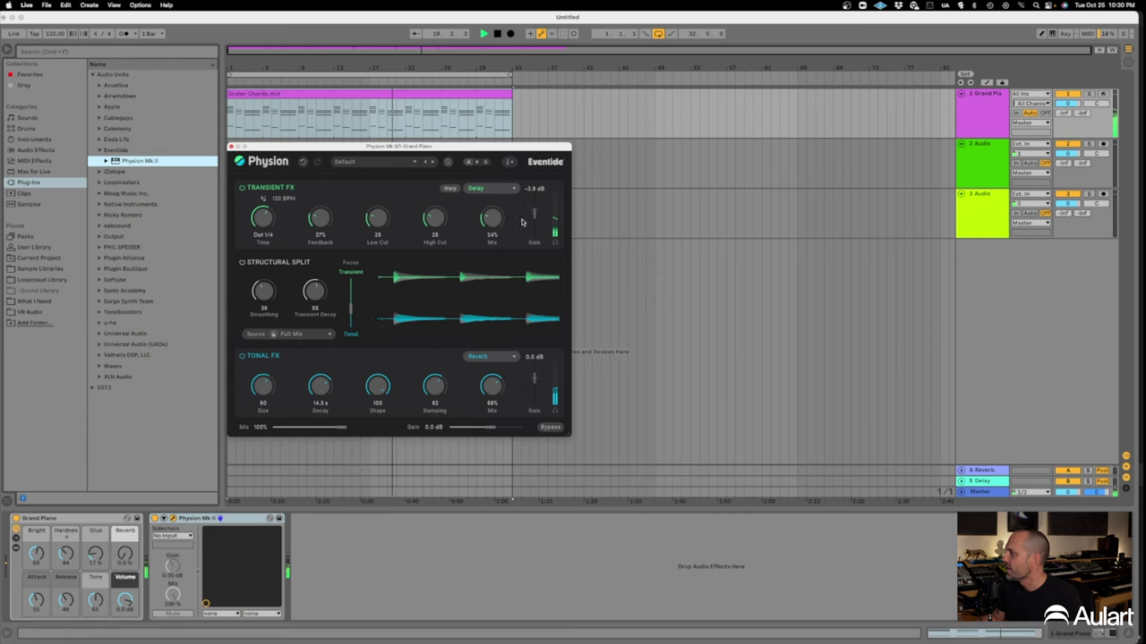
pyautogui.moveTo(494, 220); pyautogui.dragTo(534, 216)
pyautogui.moveTo(315, 223); pyautogui.dragTo(315, 227)
pyautogui.moveTo(440, 220); pyautogui.dragTo(439, 198)
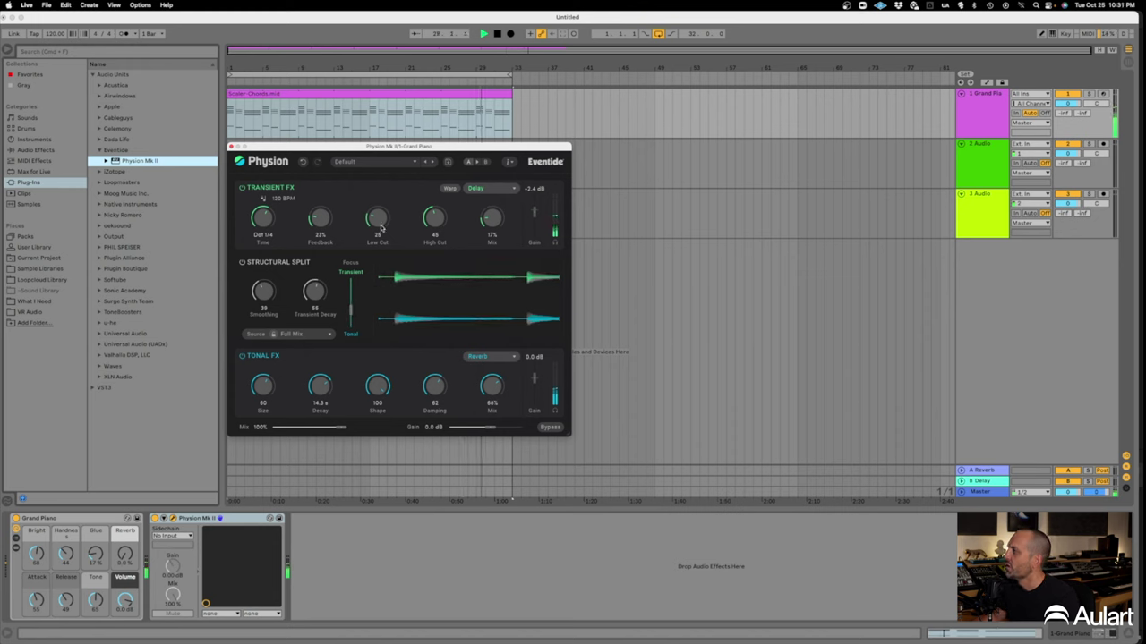
pyautogui.moveTo(398, 146); pyautogui.dragTo(434, 128)
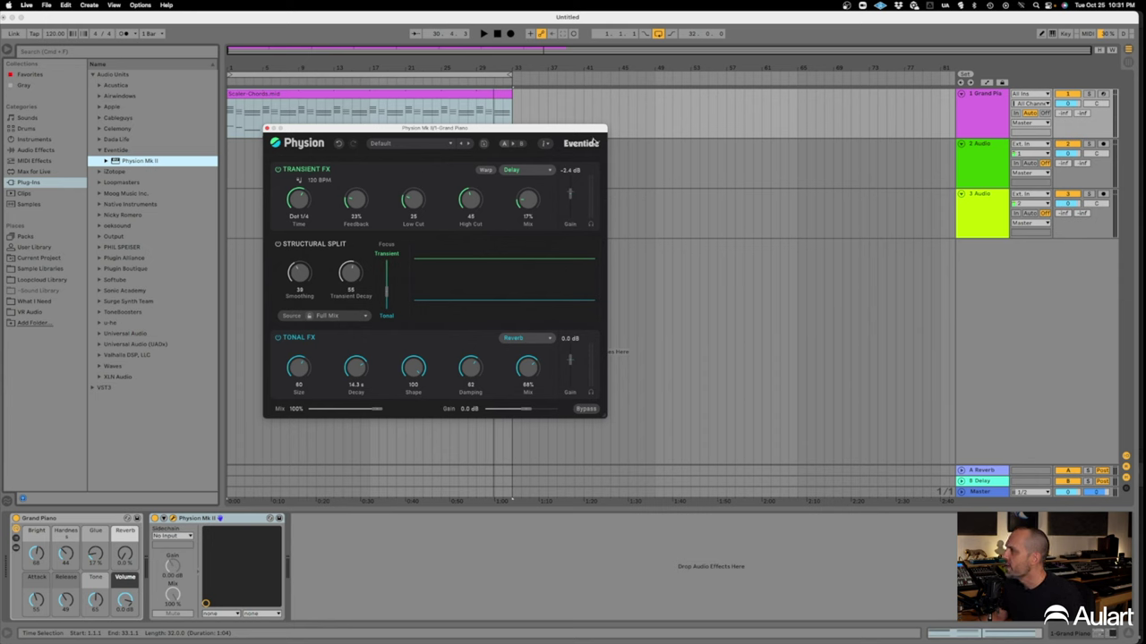
# Change Physion's Transient FX type from Delay to Reverb and start playback.
pyautogui.click(529, 172)
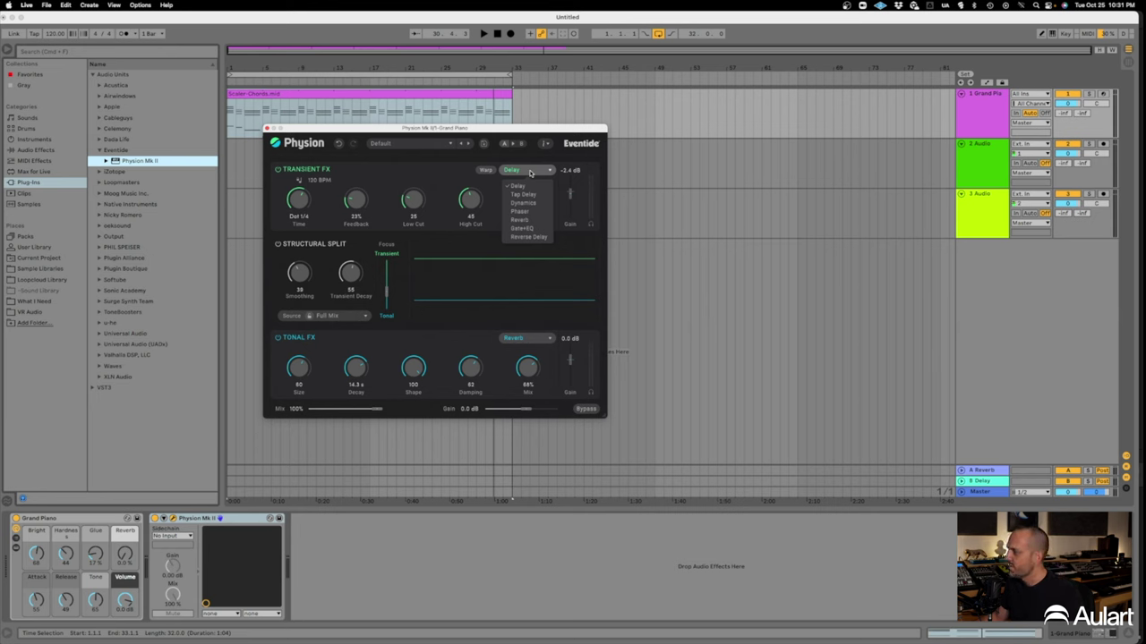
pyautogui.click(524, 220)
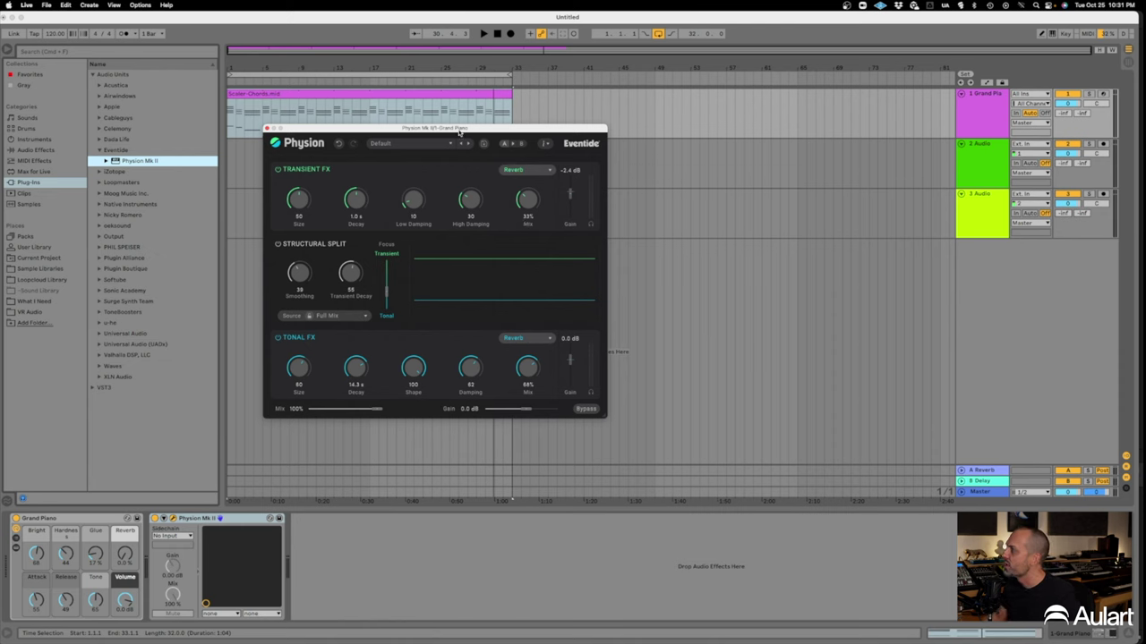
pyautogui.press('space')
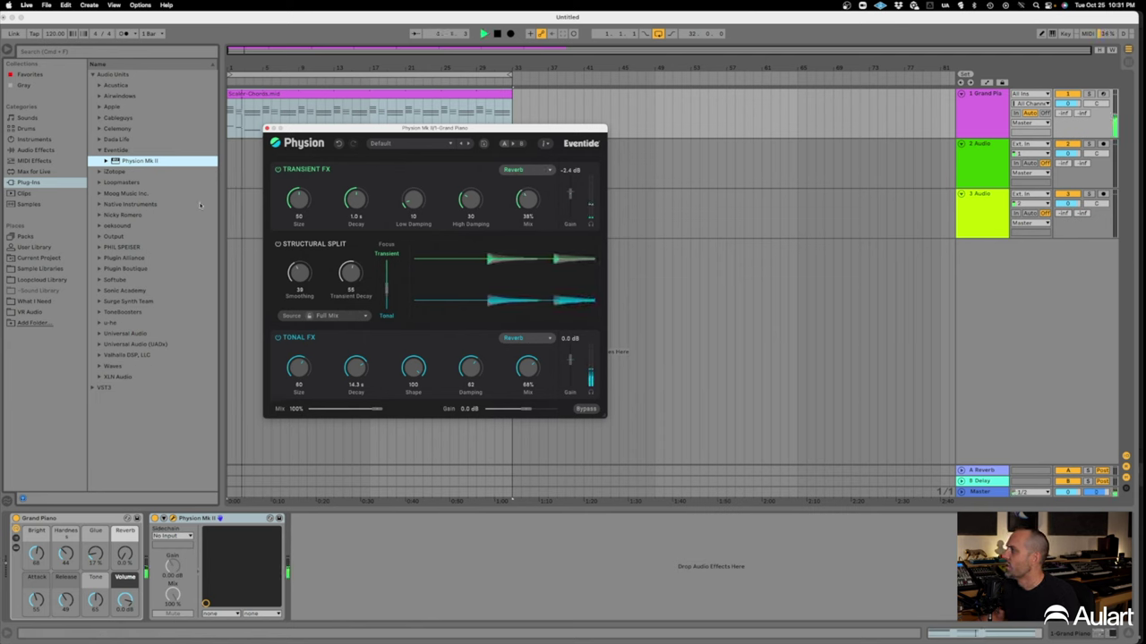
# Give the transient reverb size 47 and 1.4 s decay, and nudge Focus toward Transient.
pyautogui.moveTo(305, 201); pyautogui.dragTo(364, 195)
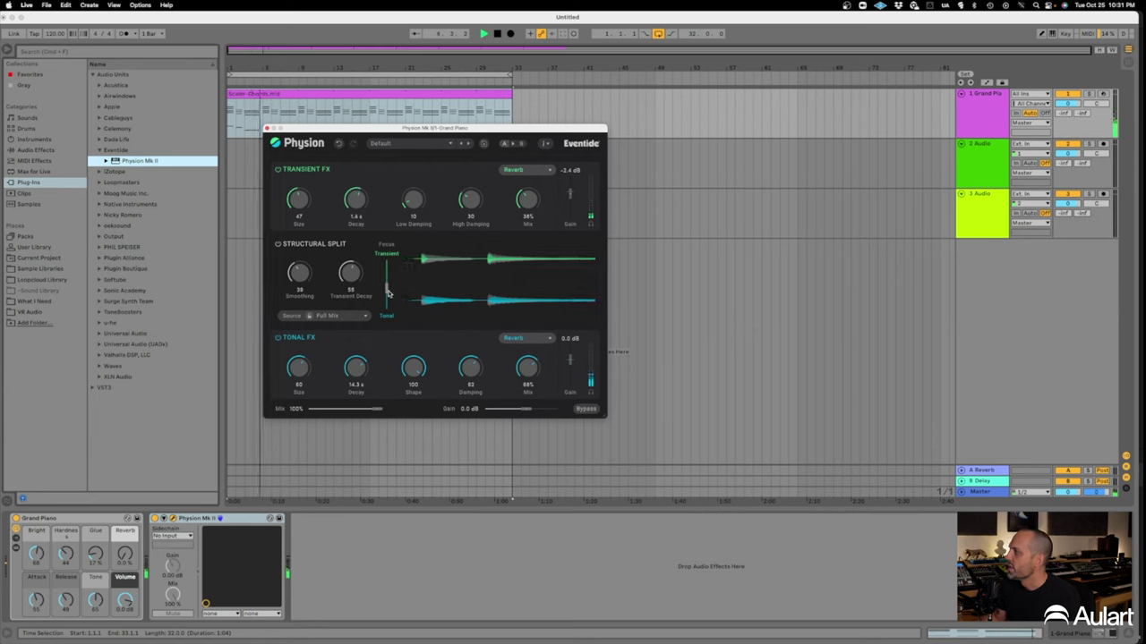
pyautogui.moveTo(388, 287); pyautogui.dragTo(388, 275)
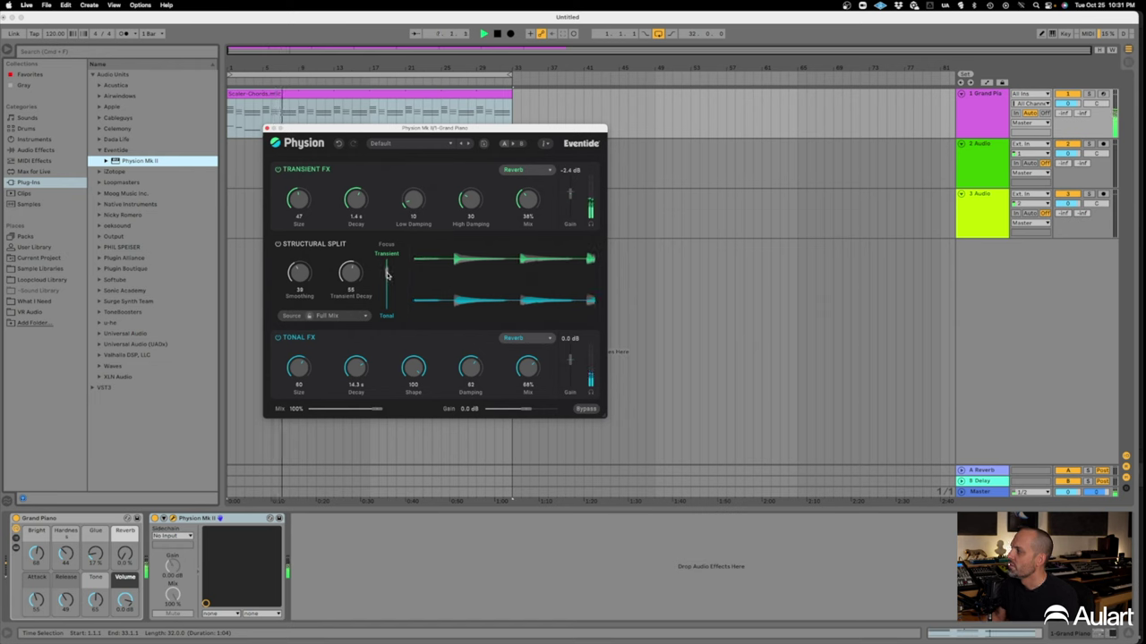
pyautogui.click(154, 520)
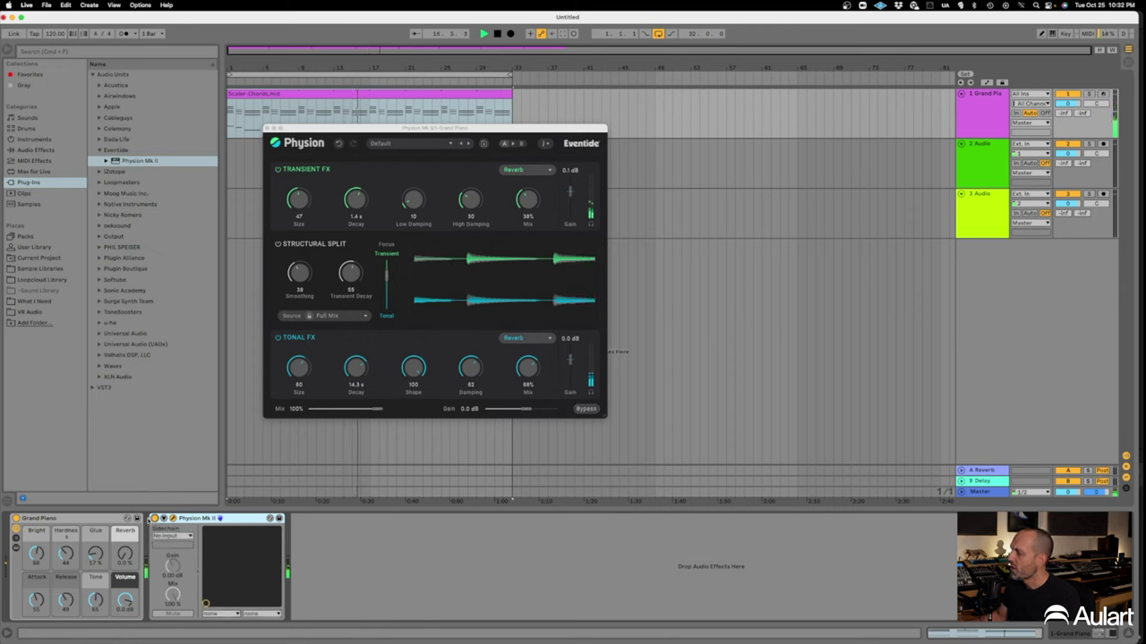
# Make Physion's transient effect a Reverse Delay: pitch +12c, lower retrigger, feedback 28%, mix 75%.
pyautogui.click(535, 172)
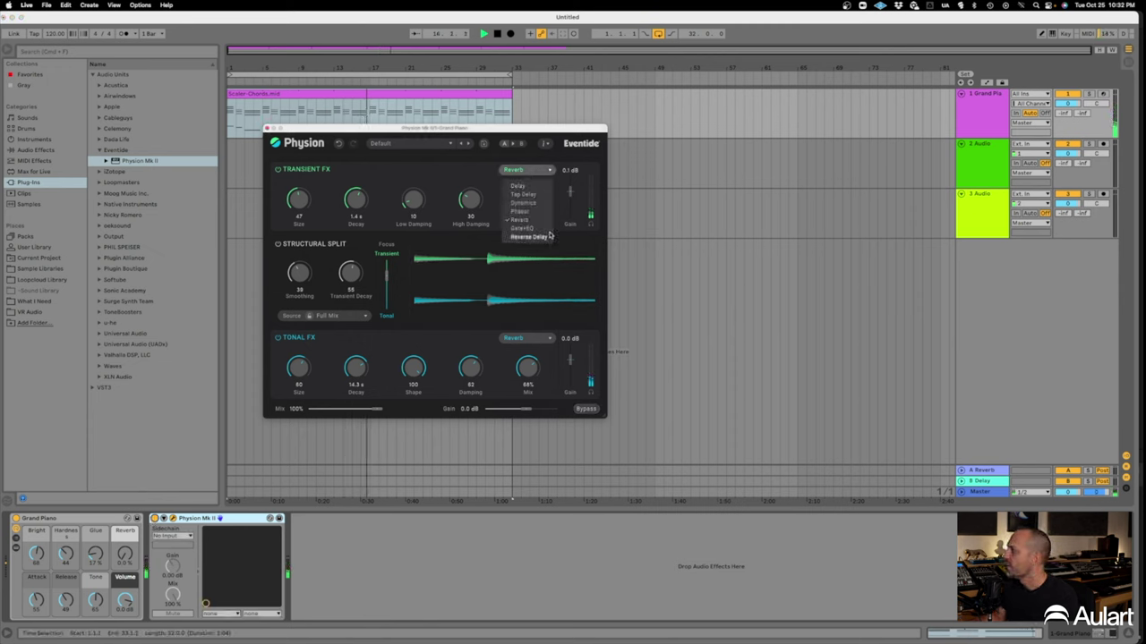
pyautogui.click(527, 238)
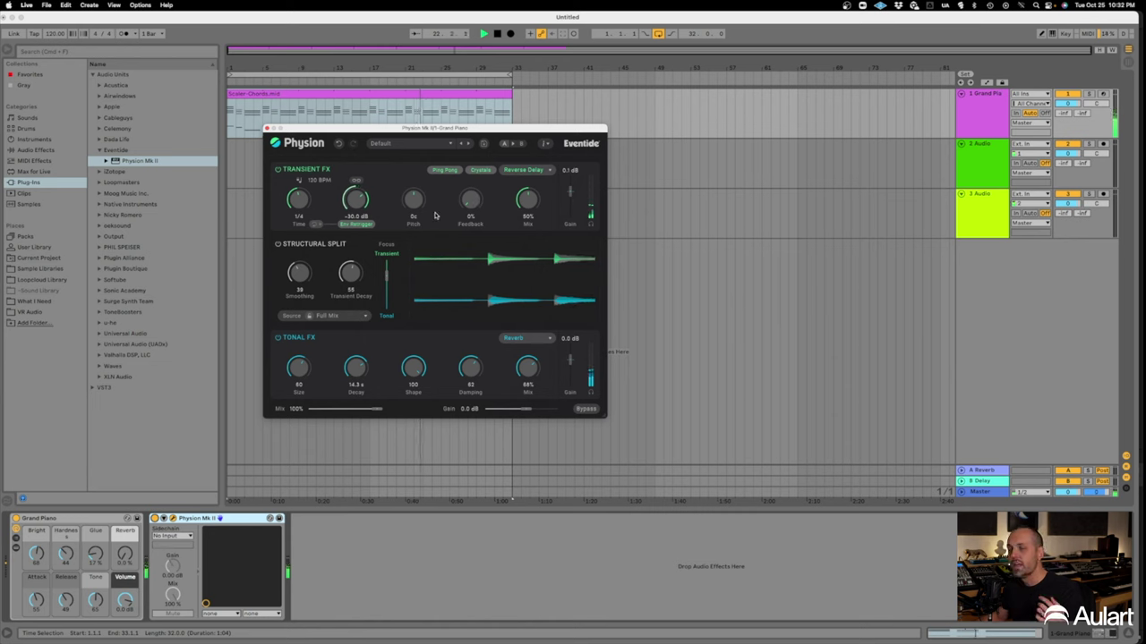
pyautogui.moveTo(426, 211); pyautogui.dragTo(420, 200)
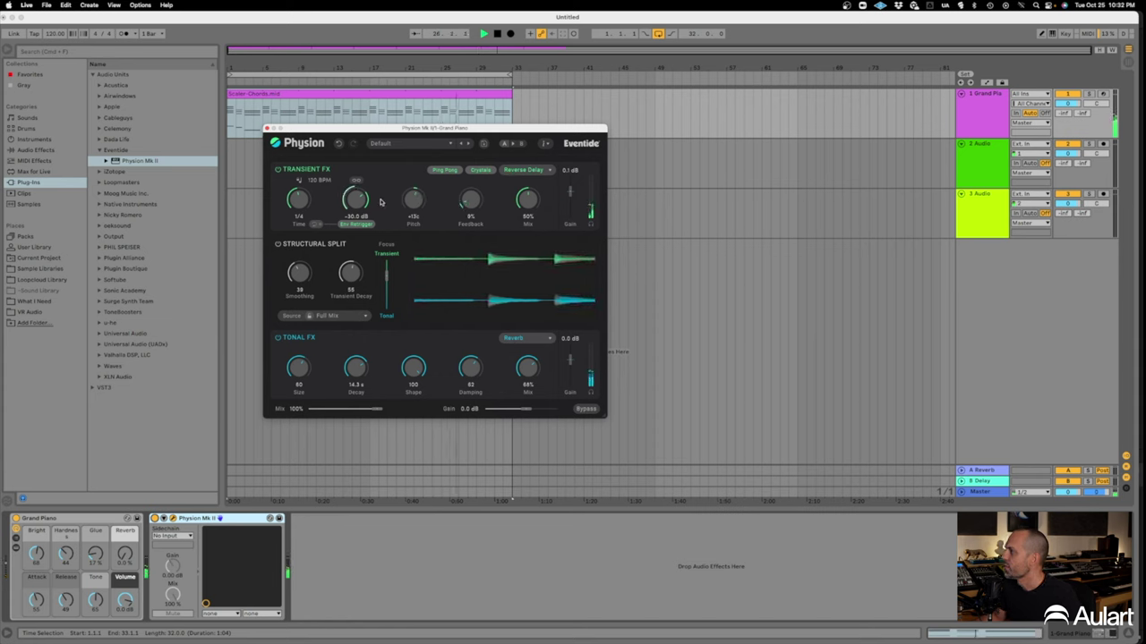
pyautogui.moveTo(361, 204)
pyautogui.mouseDown()
pyautogui.moveTo(367, 194)
pyautogui.moveTo(363, 209)
pyautogui.mouseUp()
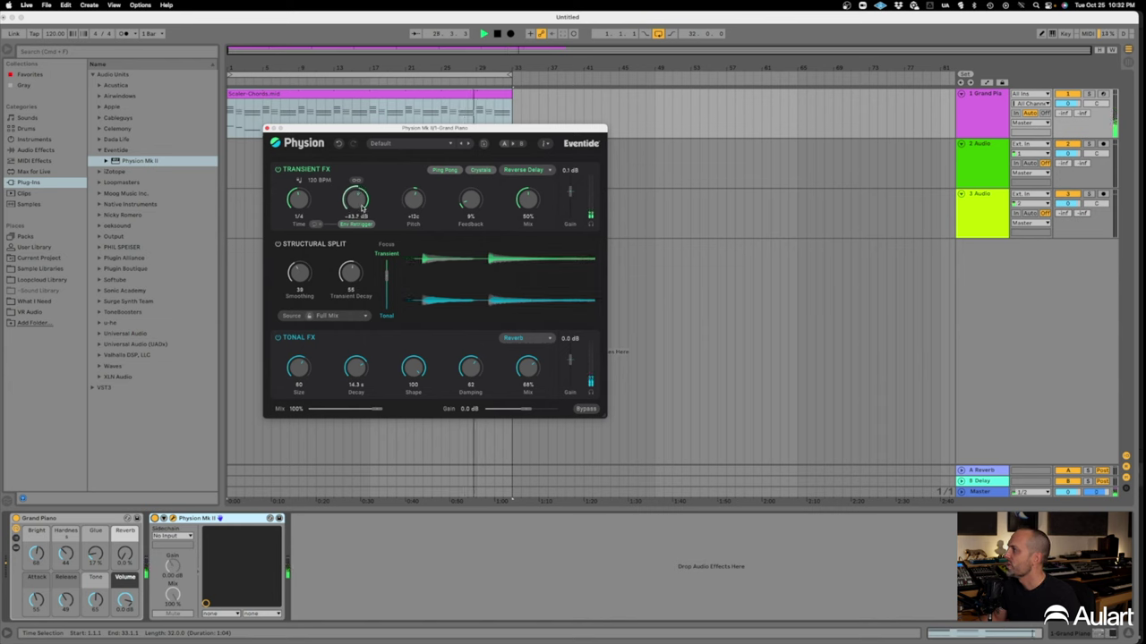
pyautogui.moveTo(470, 205); pyautogui.dragTo(473, 200)
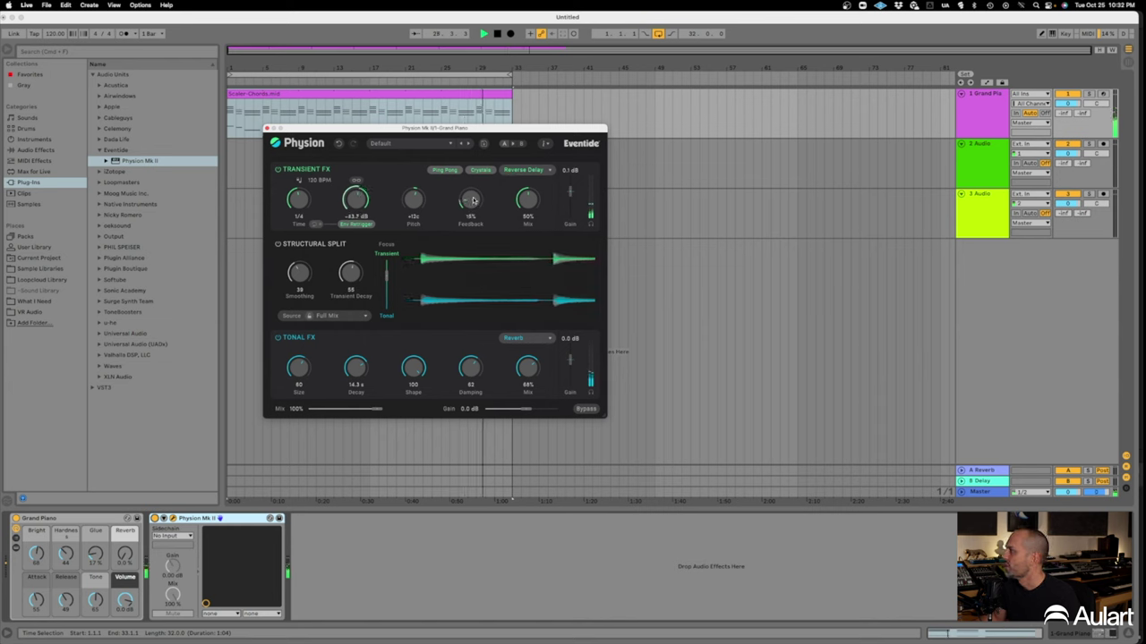
pyautogui.moveTo(529, 204); pyautogui.dragTo(537, 176)
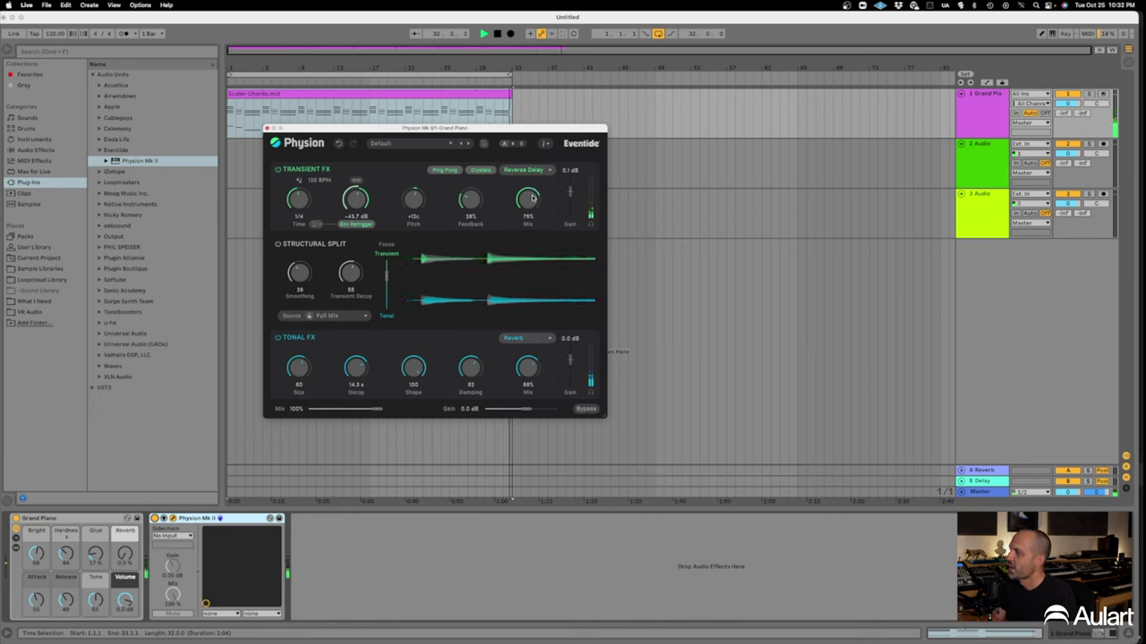